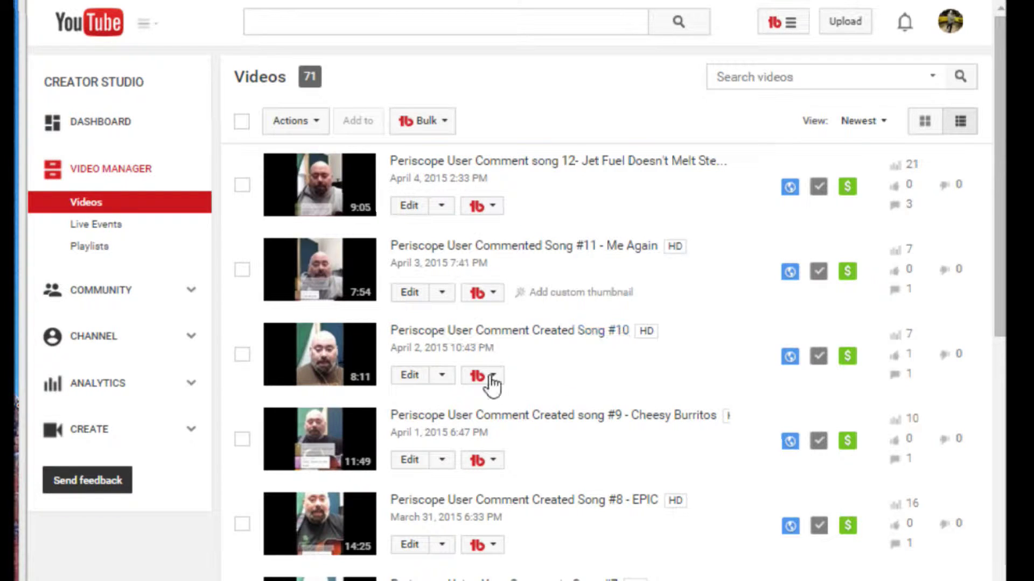
Step: Open TubeBuddy's Share Tracker for the newest video, Periscope User Comment song 12
left_click(785, 31)
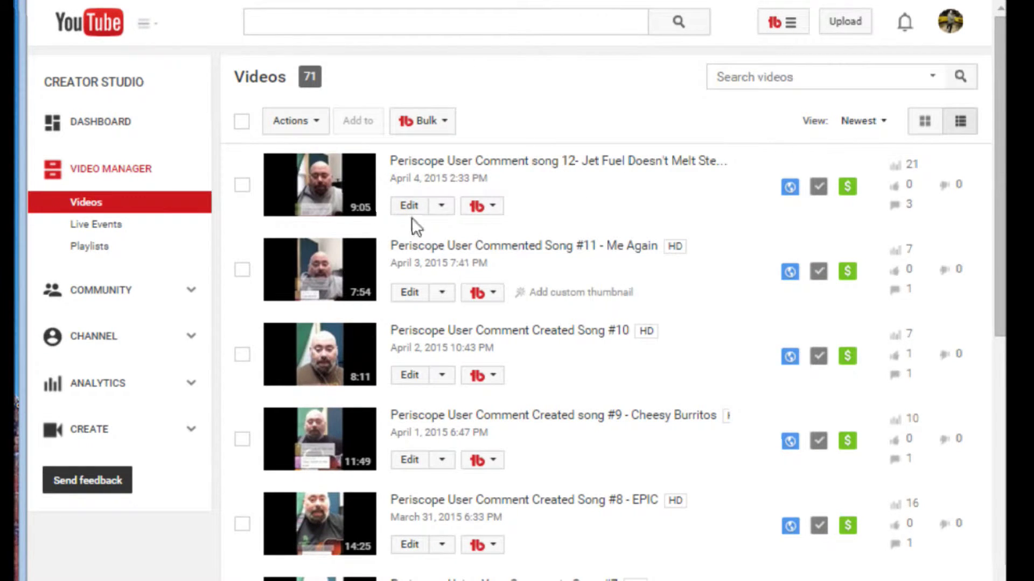
left_click(490, 205)
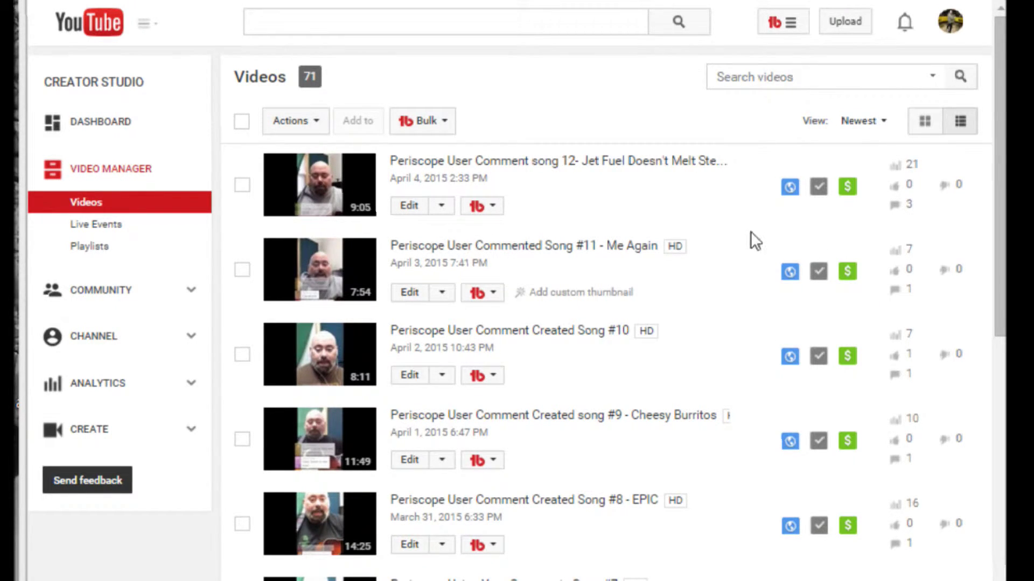
left_click(494, 208)
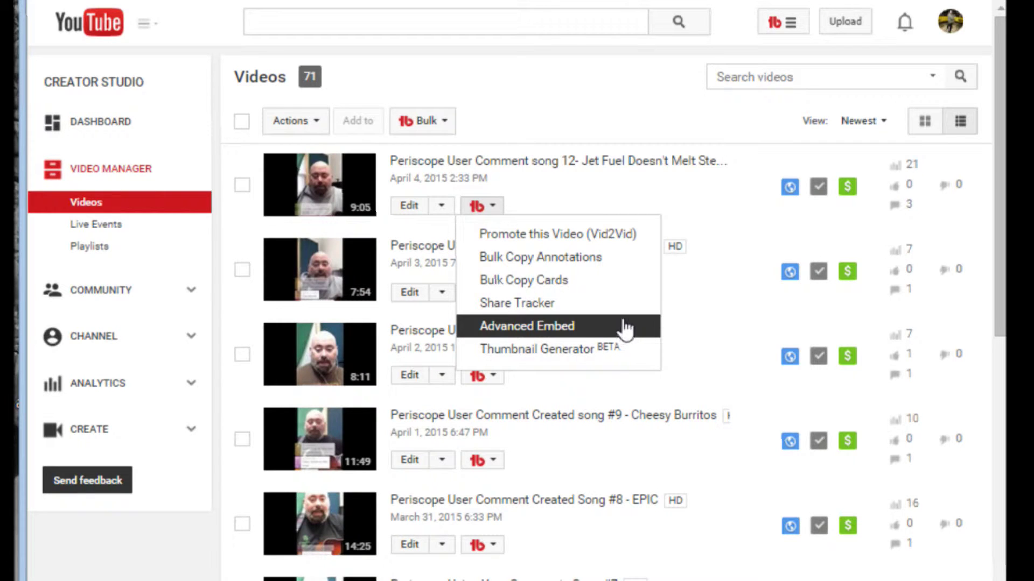
left_click(552, 306)
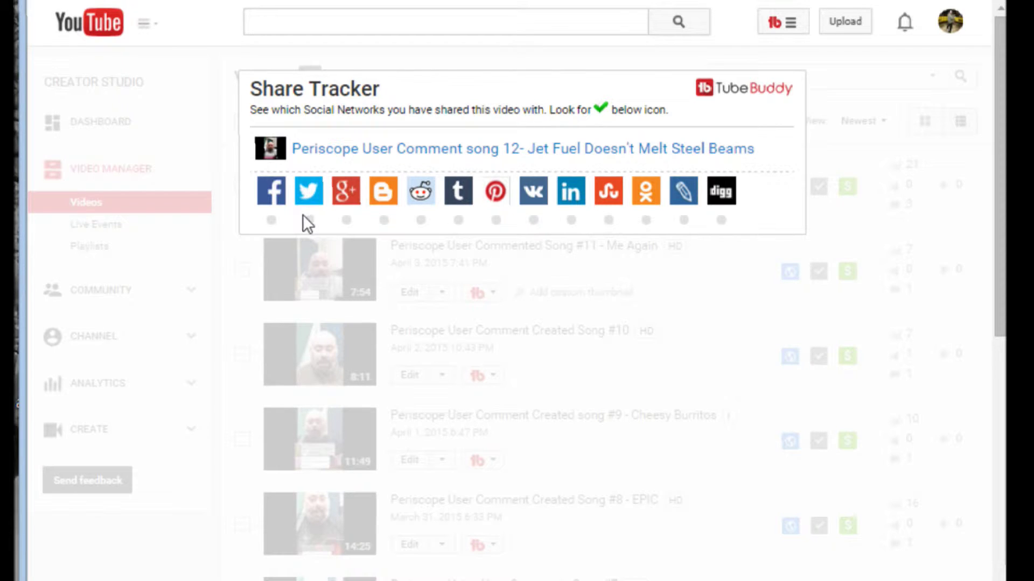
Step: Mark song 12 shared on Twitter, Google+, Pinterest, LinkedIn and Digg, then open Digg's submit page
mouse_move(386, 221)
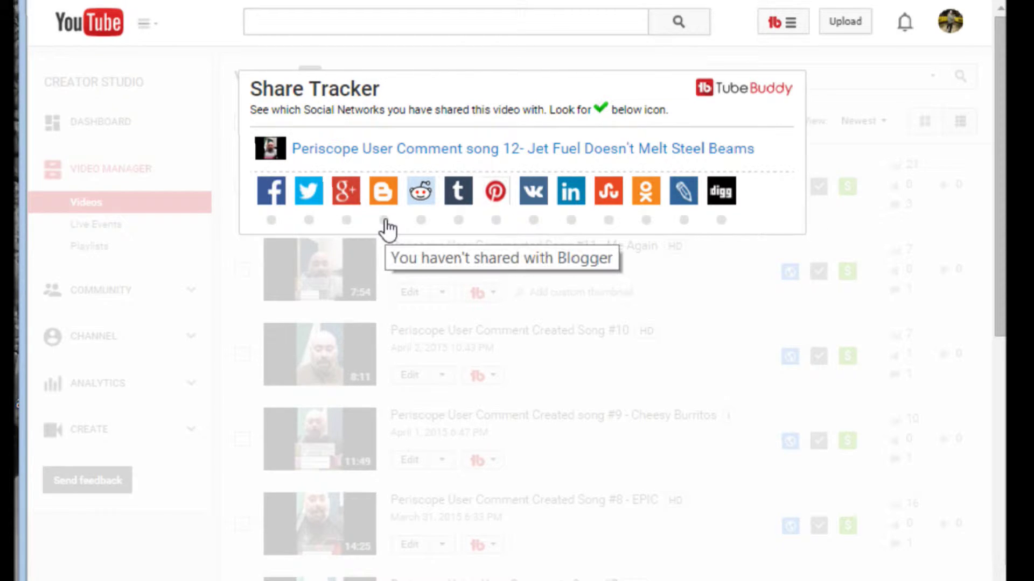
left_click(385, 220)
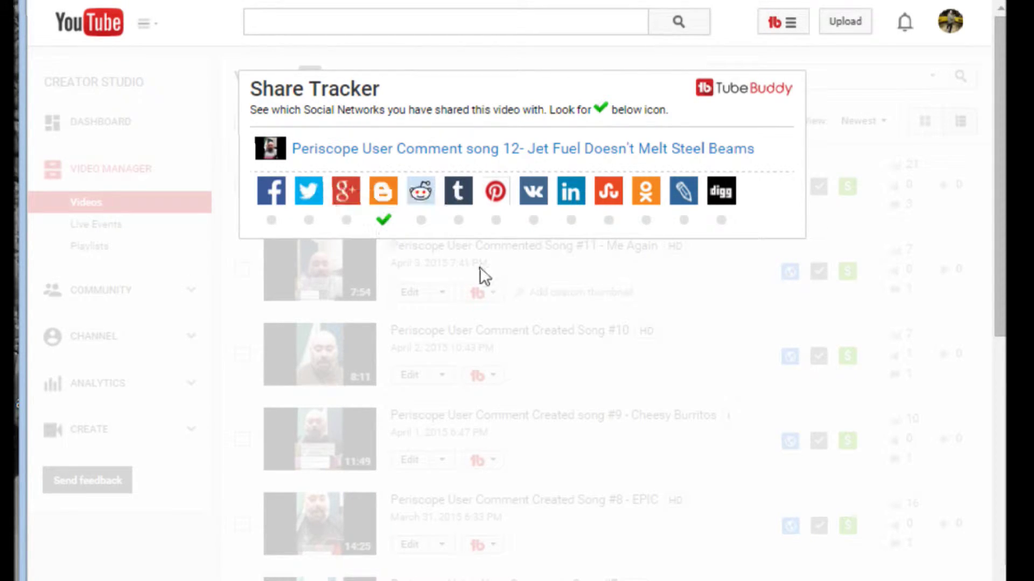
left_click(386, 224)
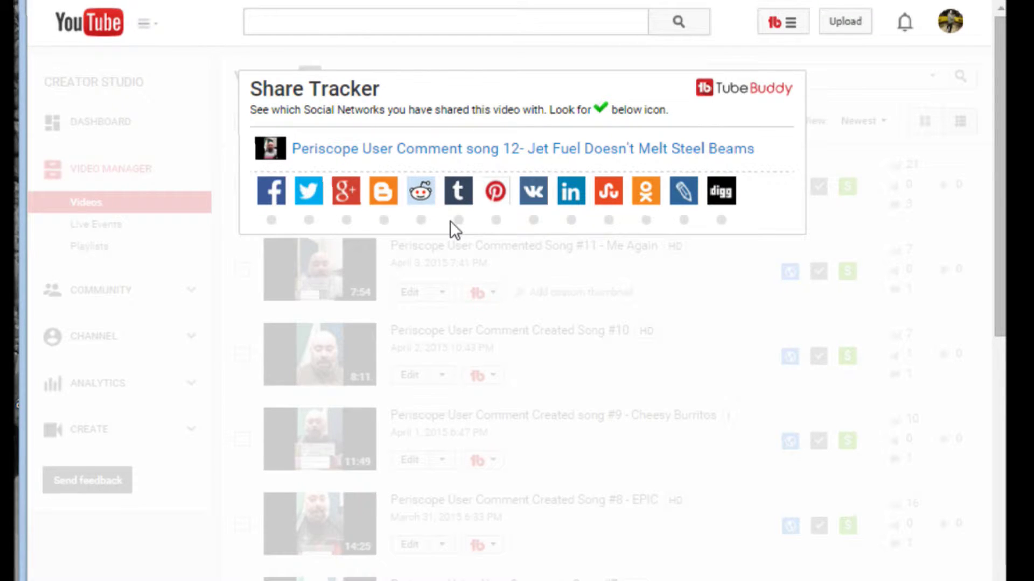
left_click(492, 221)
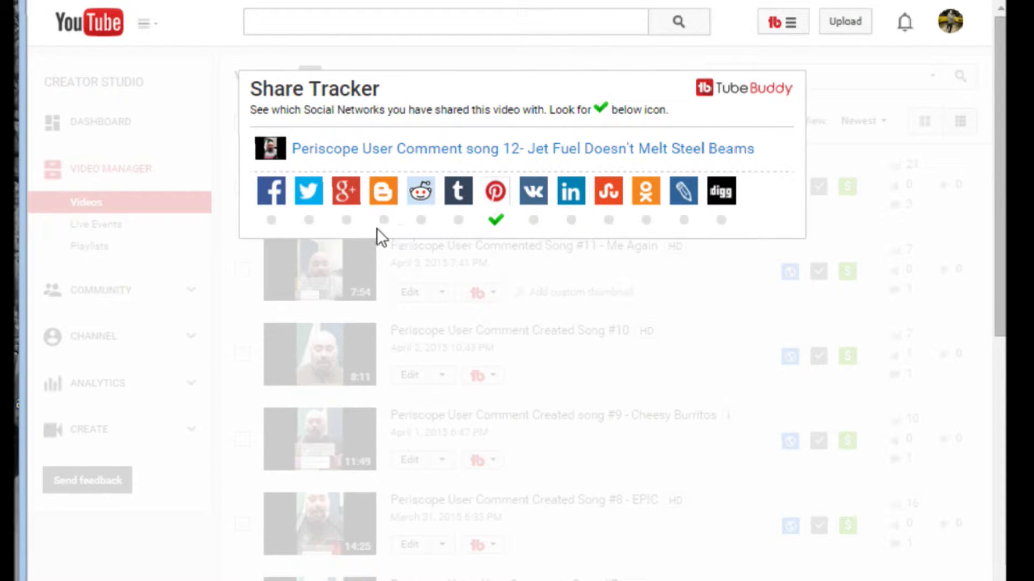
left_click(308, 220)
left_click(346, 221)
left_click(571, 221)
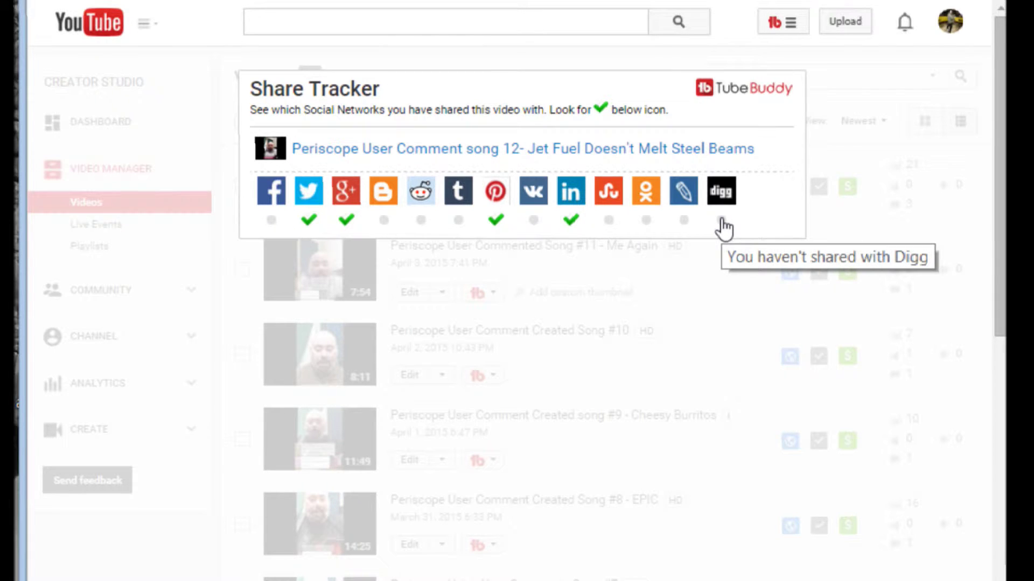
left_click(721, 221)
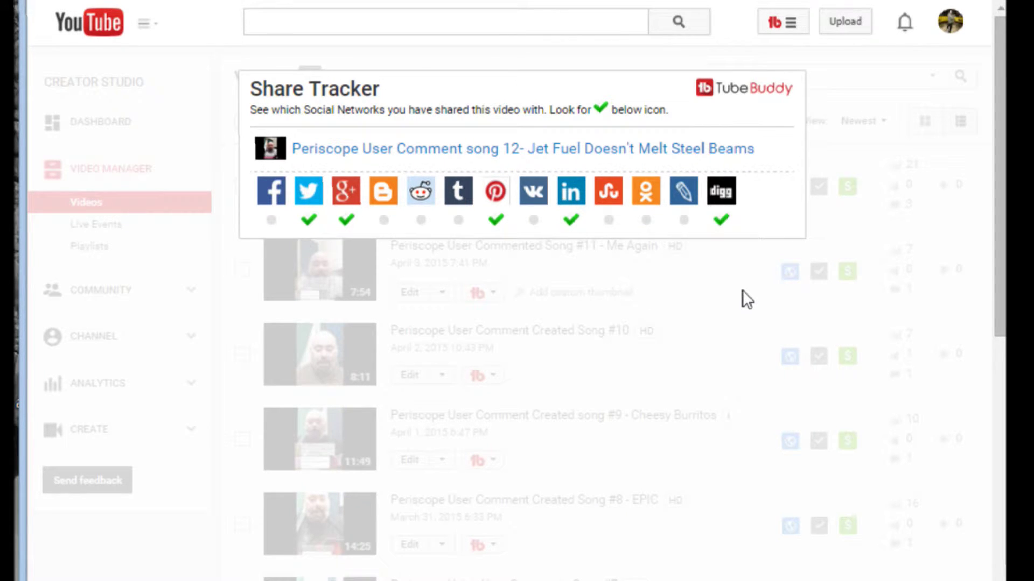
left_click(723, 193)
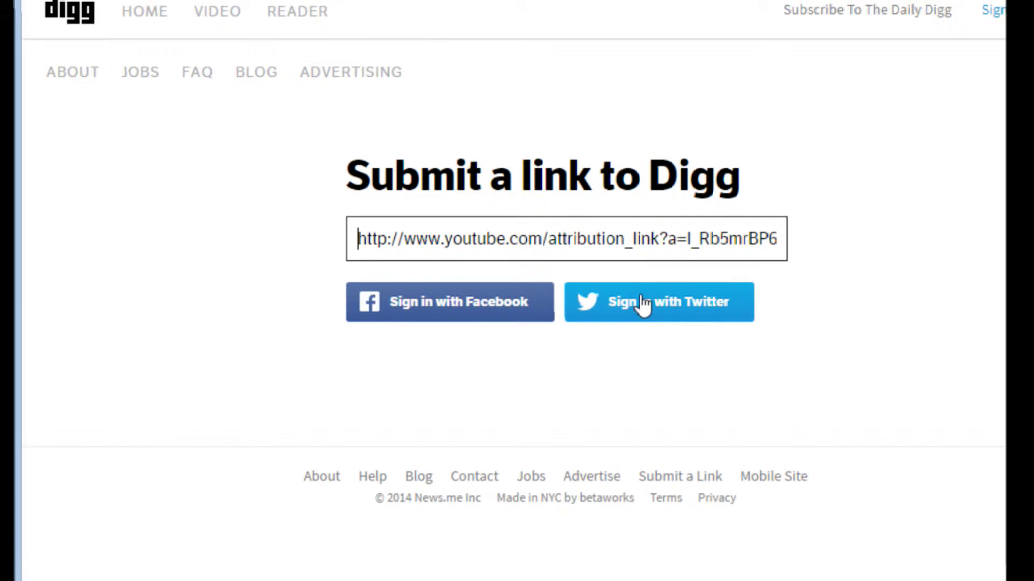
left_click(687, 319)
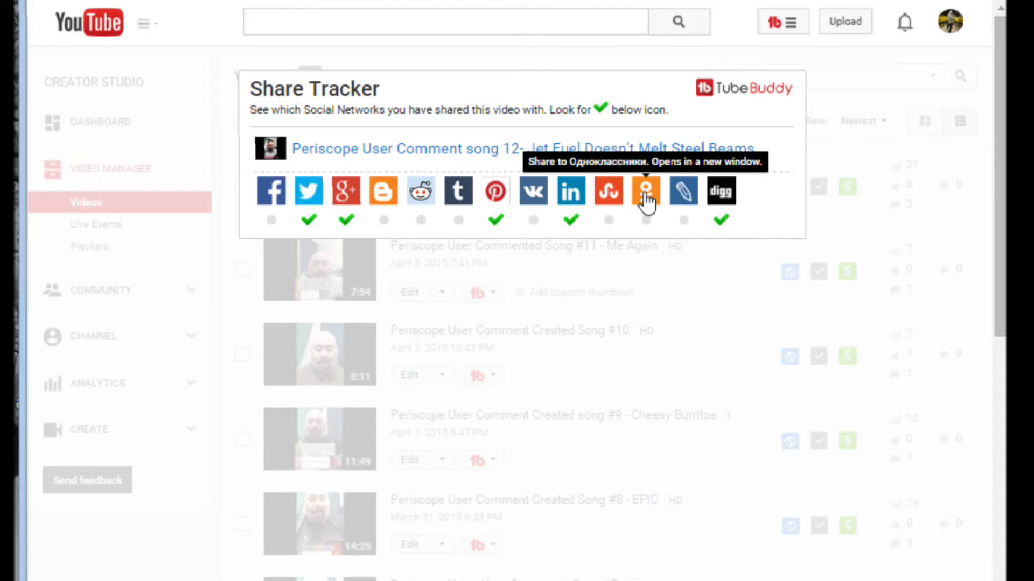
left_click(782, 28)
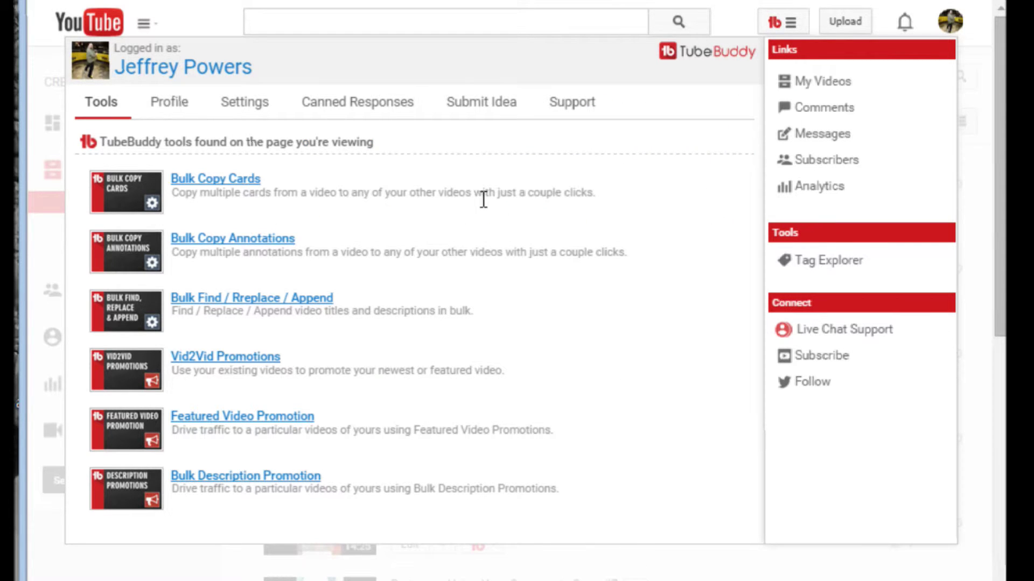
Step: View TubeBuddy's Submit Idea form, then dismiss the panel to return to the video list
left_click(492, 104)
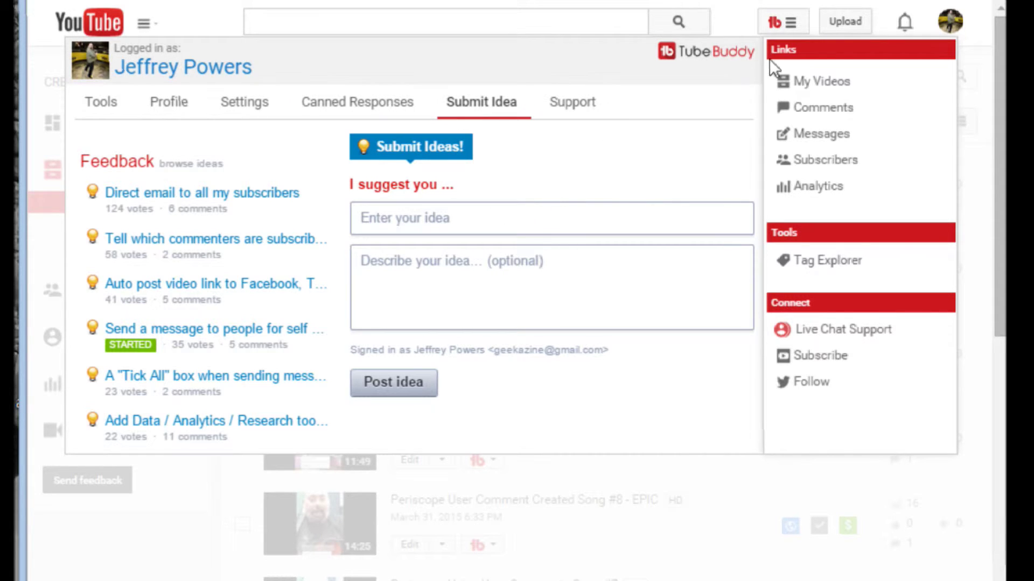
left_click(719, 522)
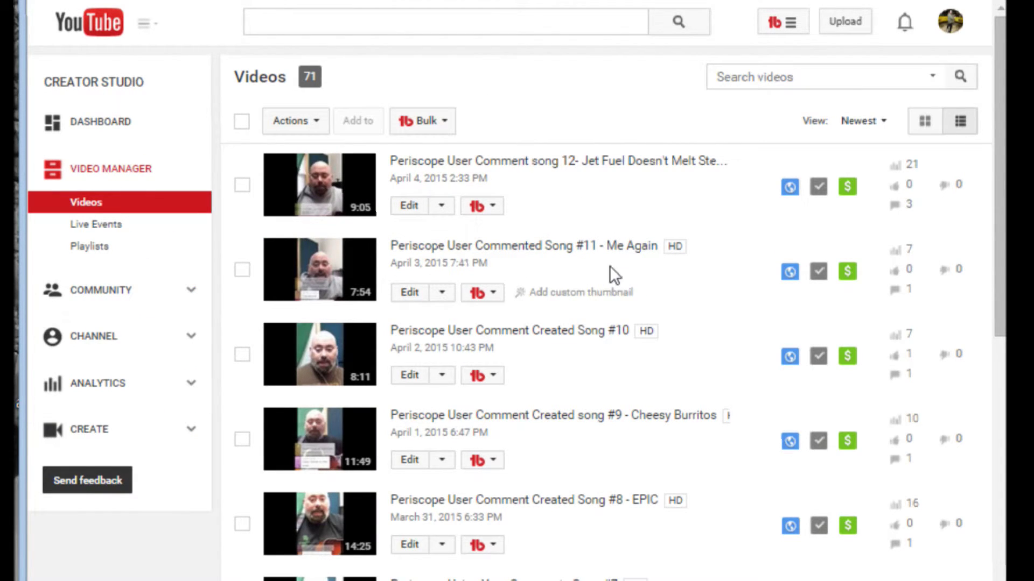
Step: Open song 12's watch page and pause its playback
left_click(494, 211)
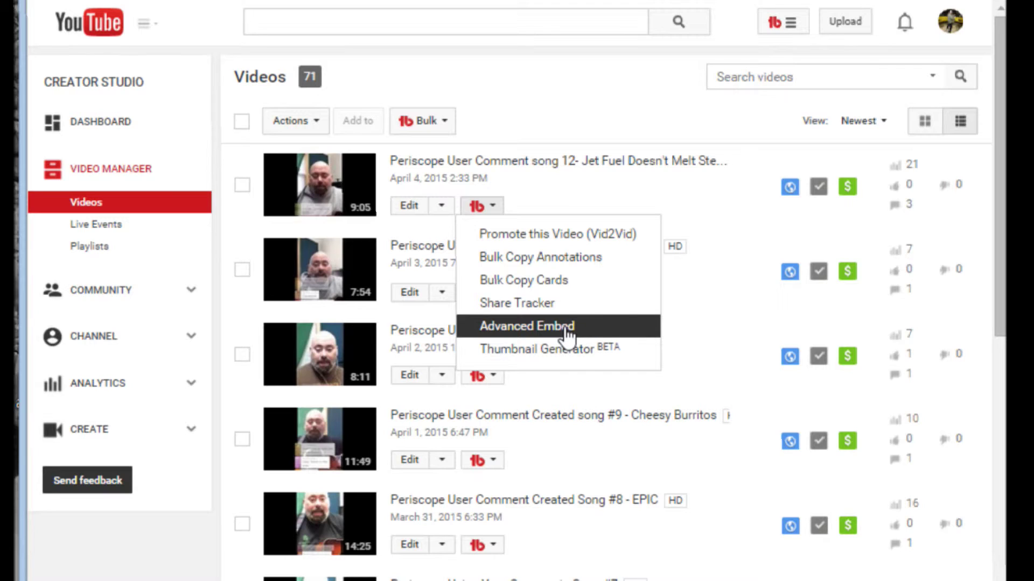
left_click(566, 166)
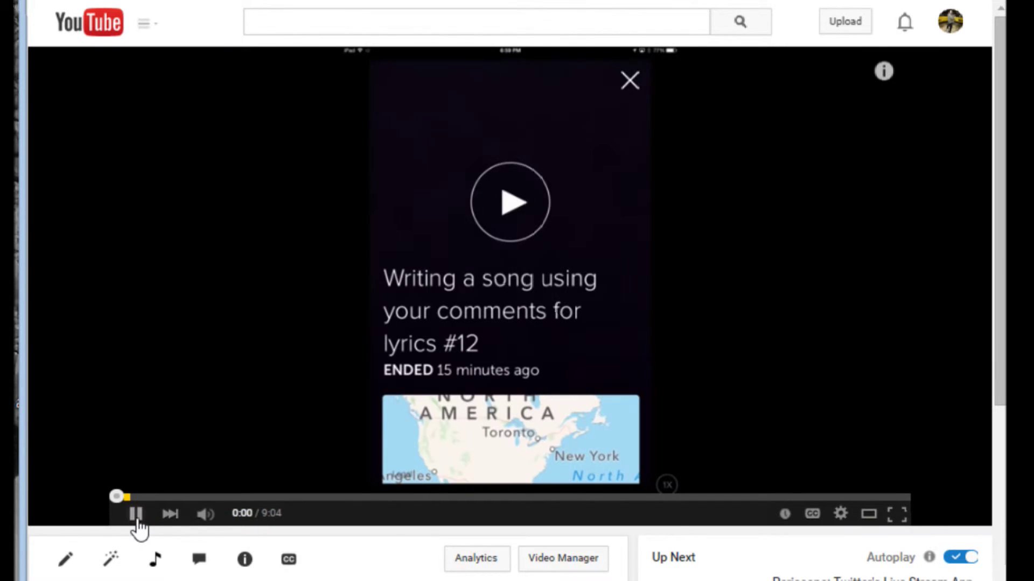
left_click(141, 517)
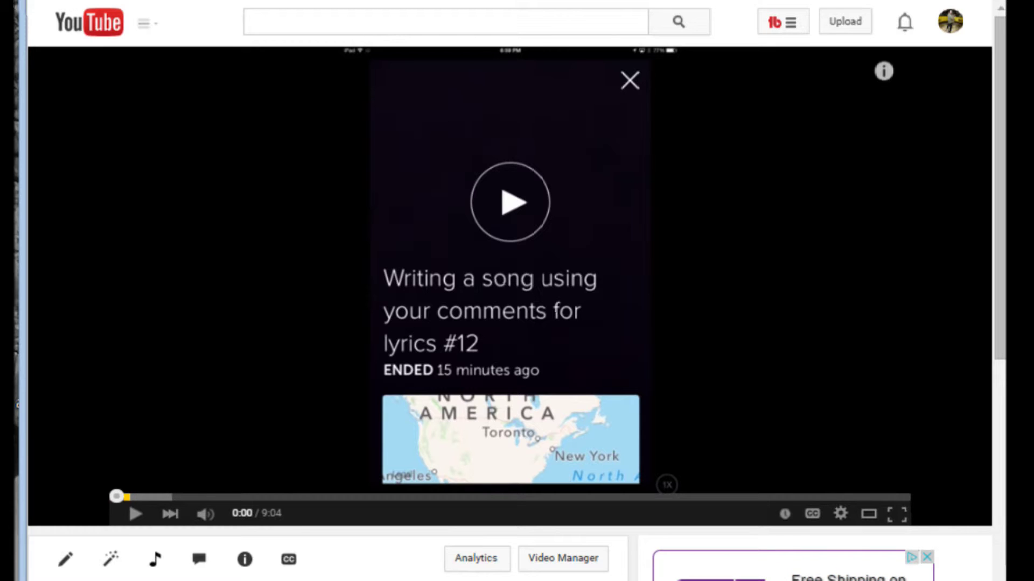
Step: Show the video's standard 420 × 315 embed code with its expanded options
scroll(473, 496, "down", 7)
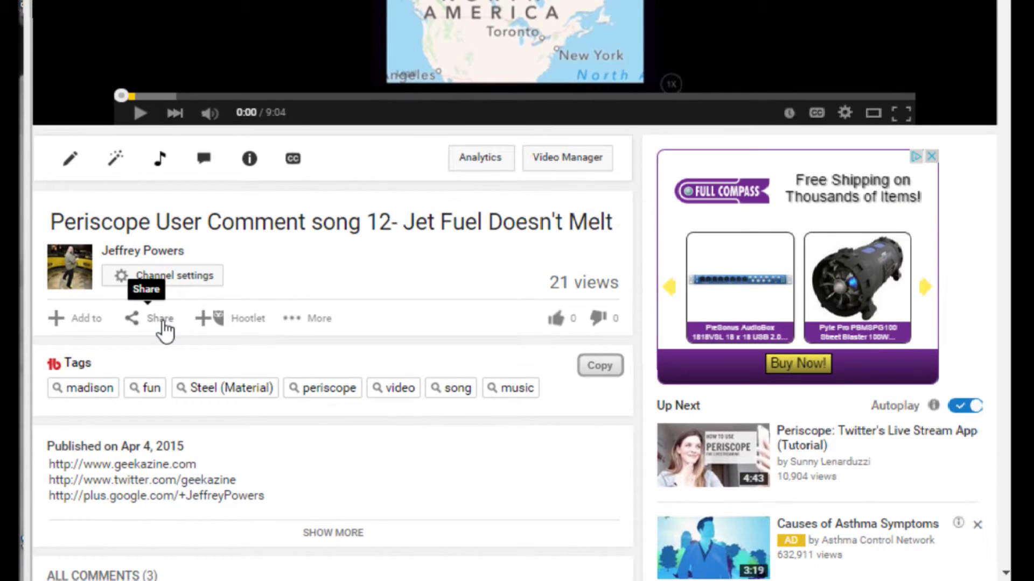
left_click(163, 323)
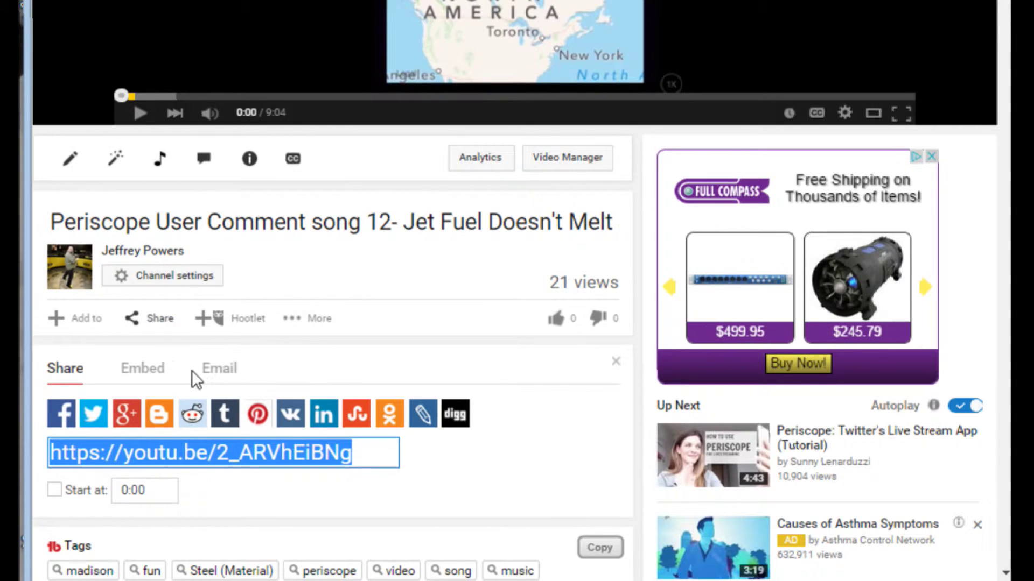
left_click(154, 373)
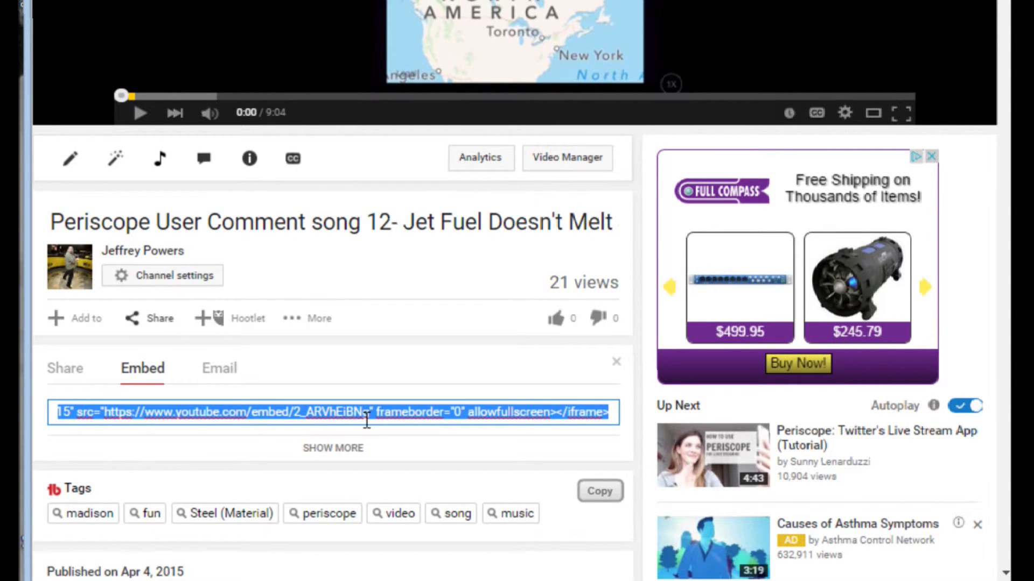
left_click(344, 448)
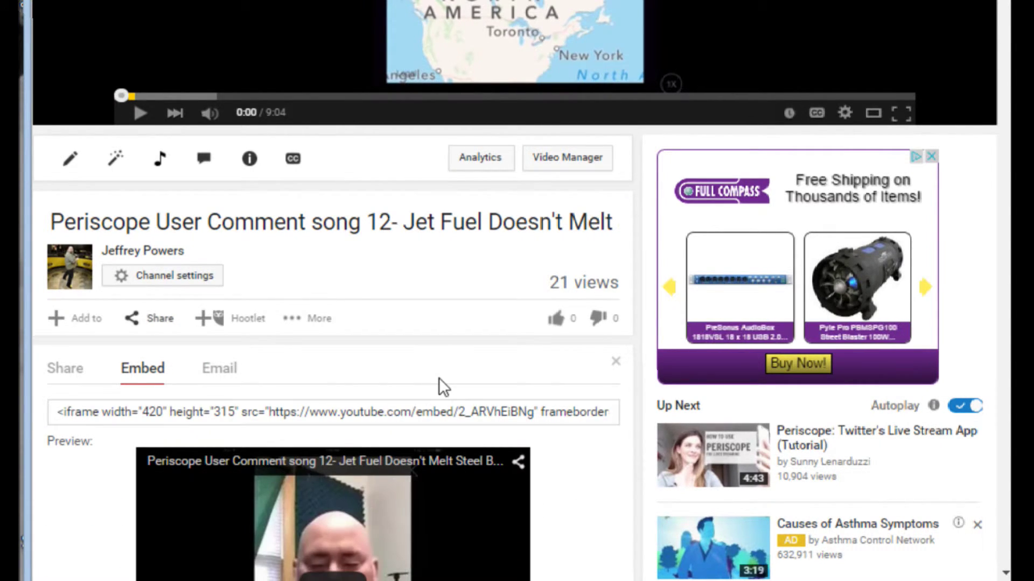
scroll(438, 378, "down", 5)
scroll(439, 377, "down", 2)
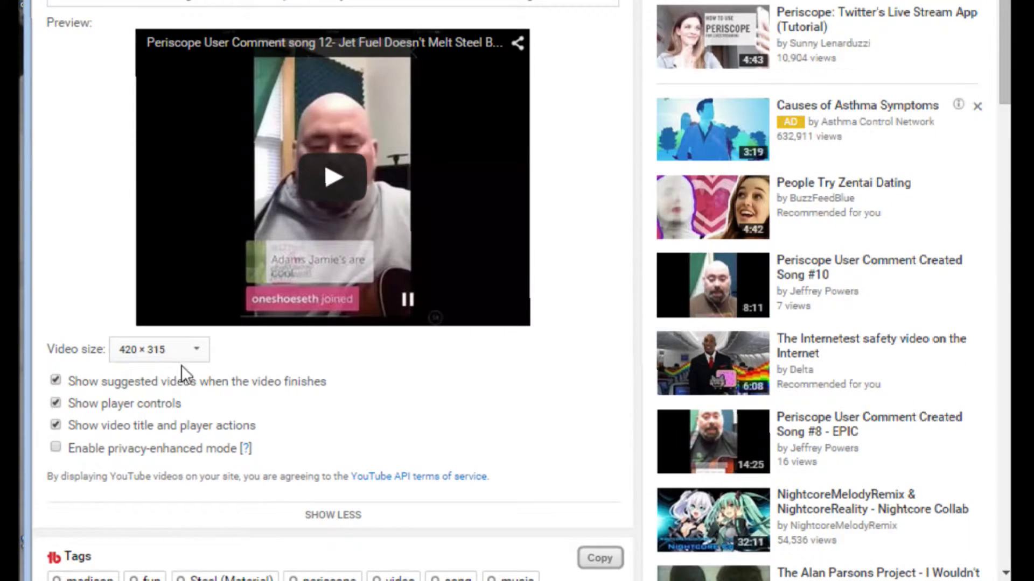
scroll(184, 360, "up", 5)
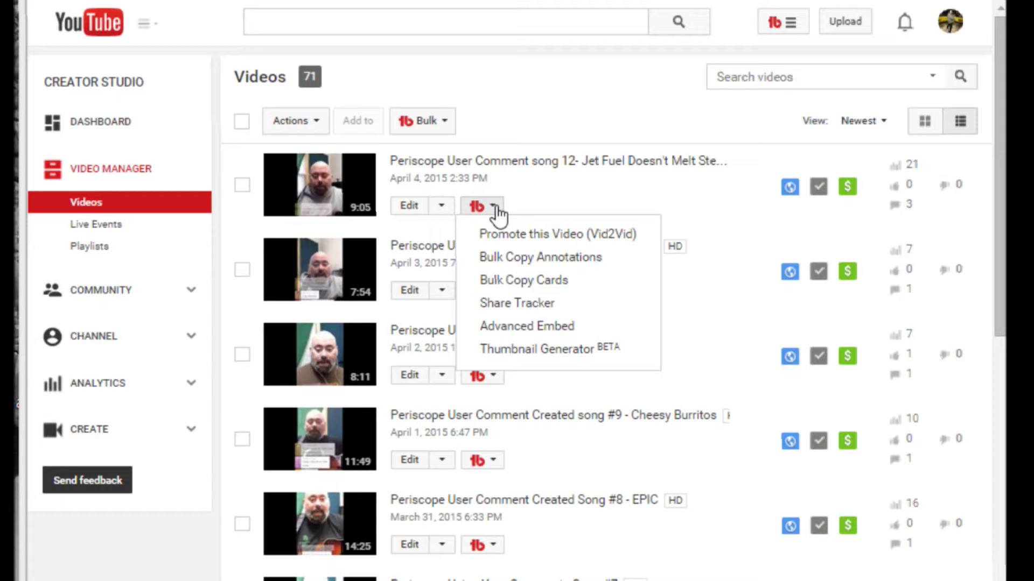
Step: Open song 12's Advanced Video Embed, keeping 560x315, and glance at the Preview tab
left_click(564, 325)
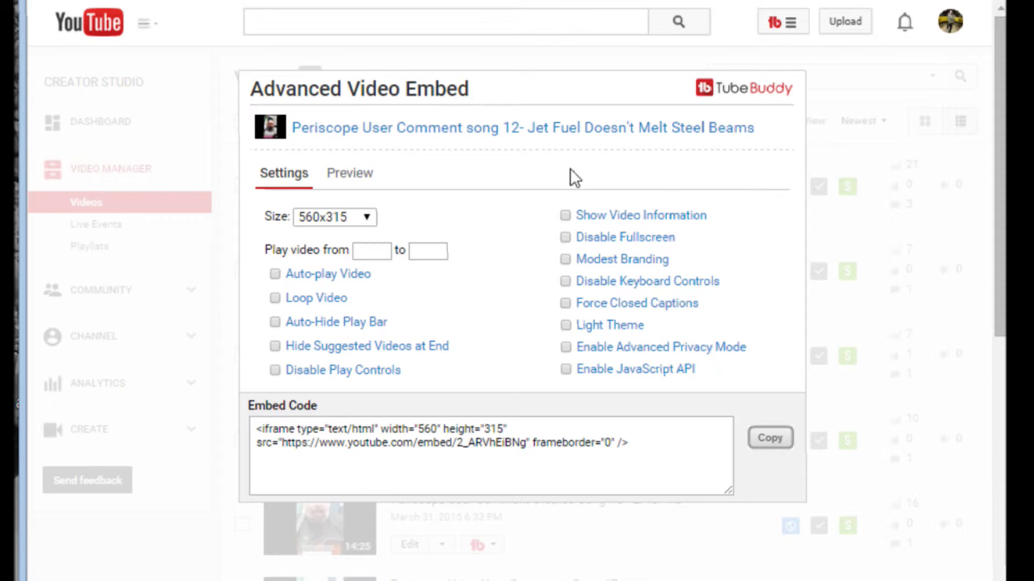
left_click(366, 216)
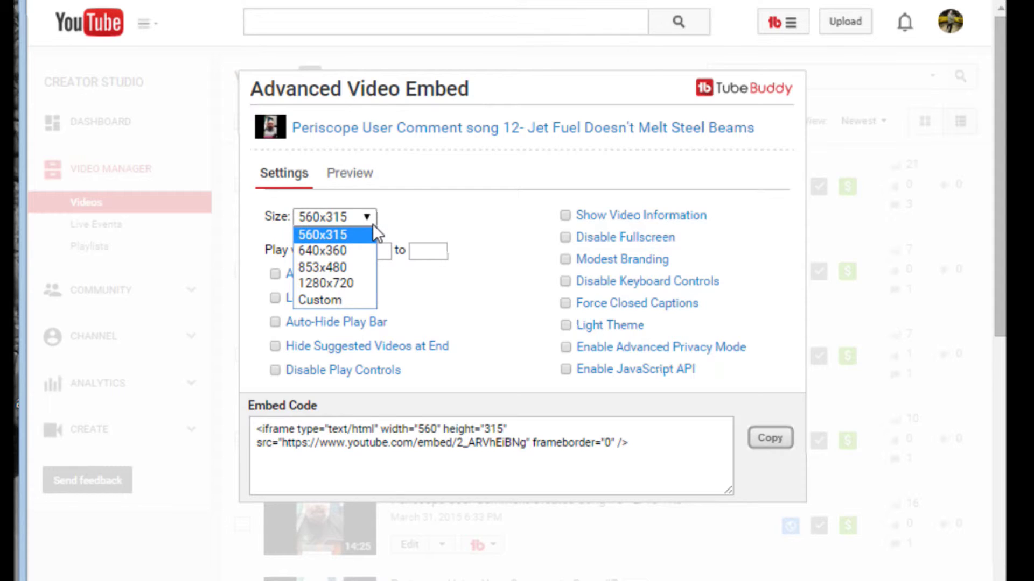
left_click(444, 214)
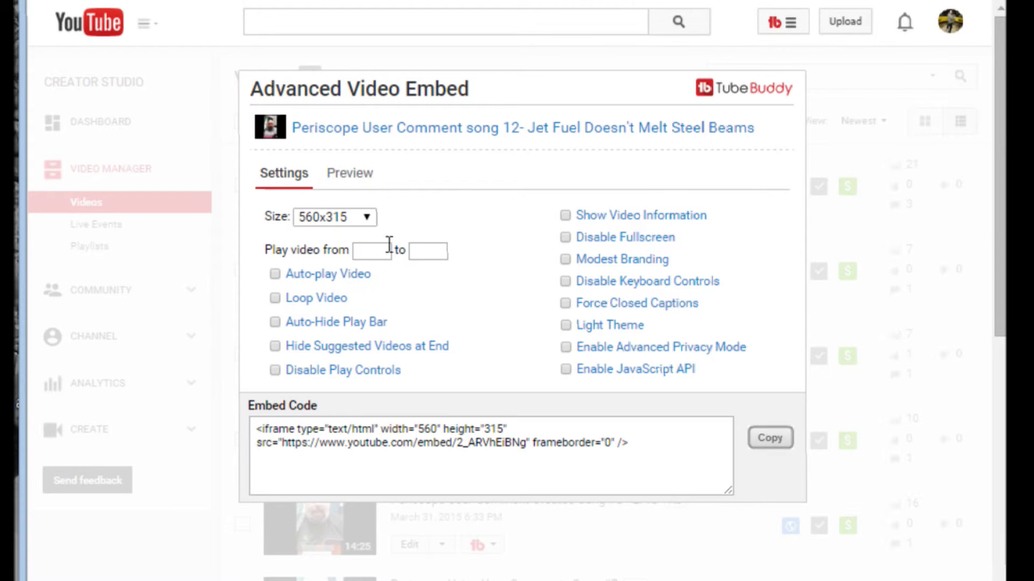
left_click(384, 251)
left_click(349, 173)
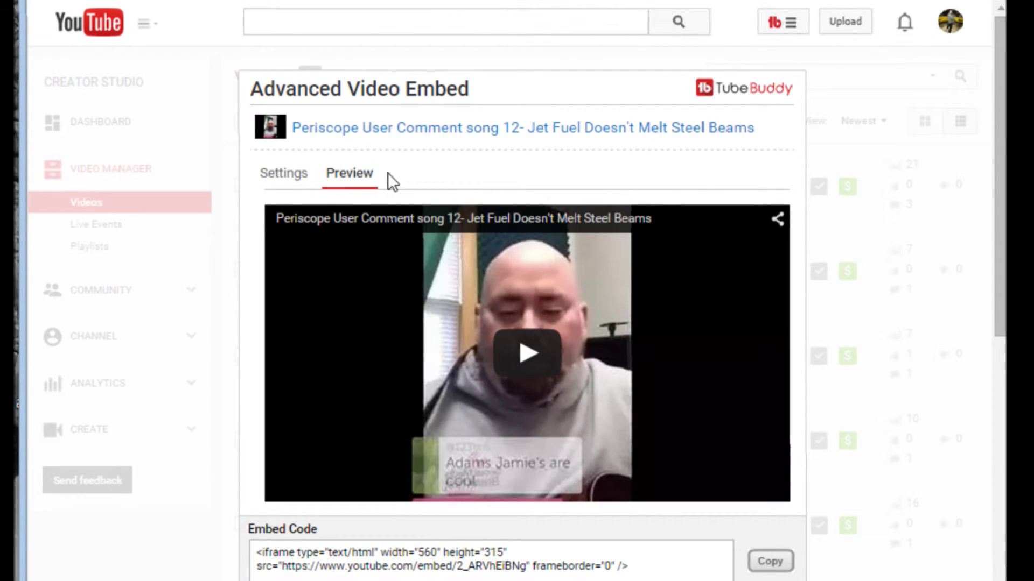
left_click(310, 178)
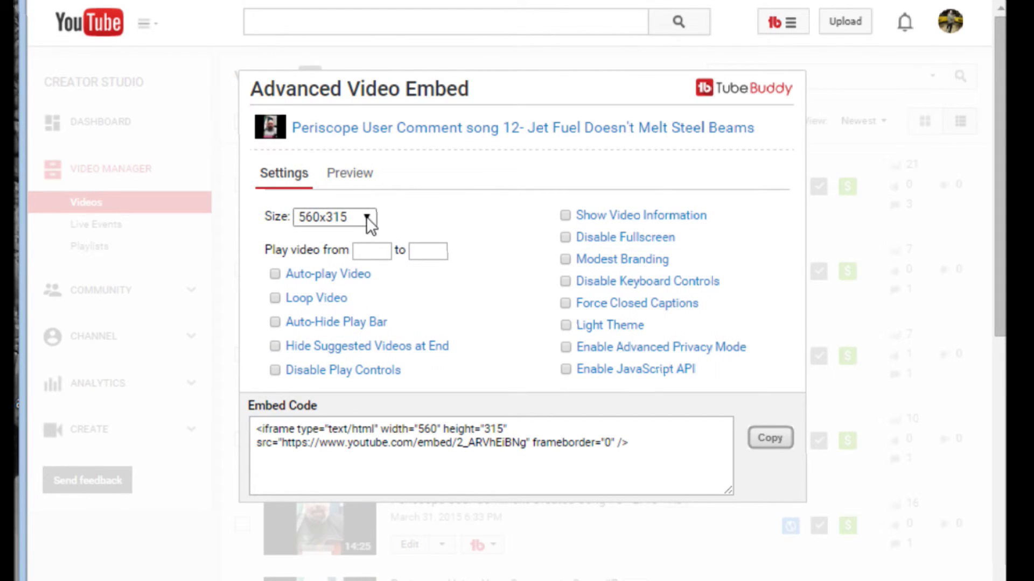
Step: Try a custom 550x300 size, revert to 560x315, and tick Auto-play Video
left_click(366, 217)
left_click(351, 295)
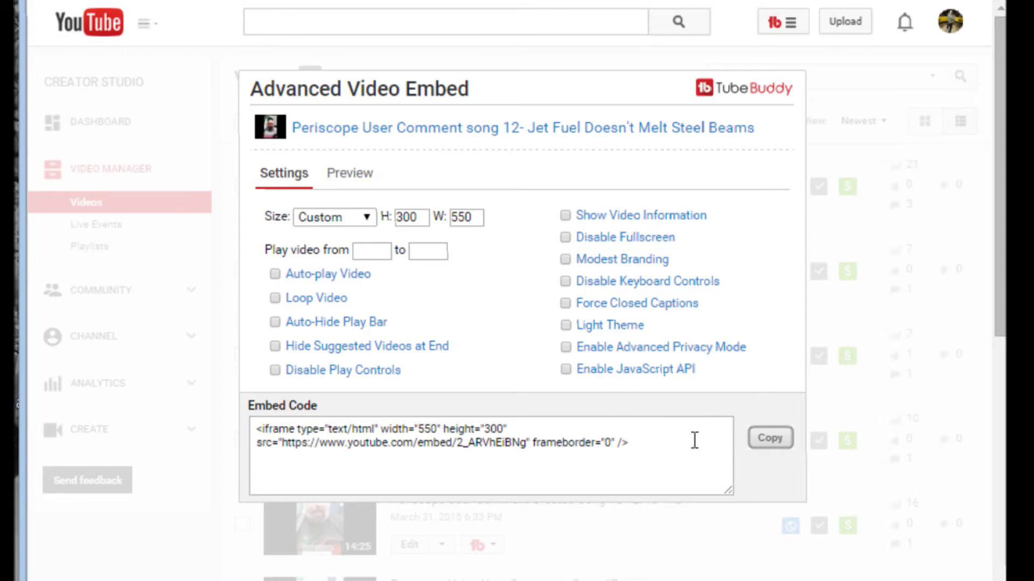
left_click(367, 217)
left_click(348, 234)
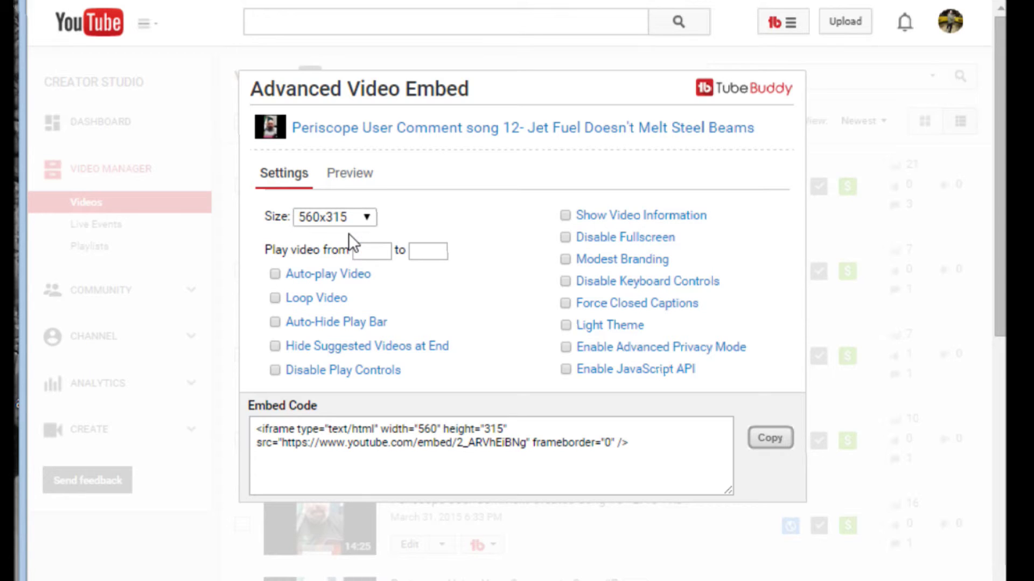
left_click(275, 274)
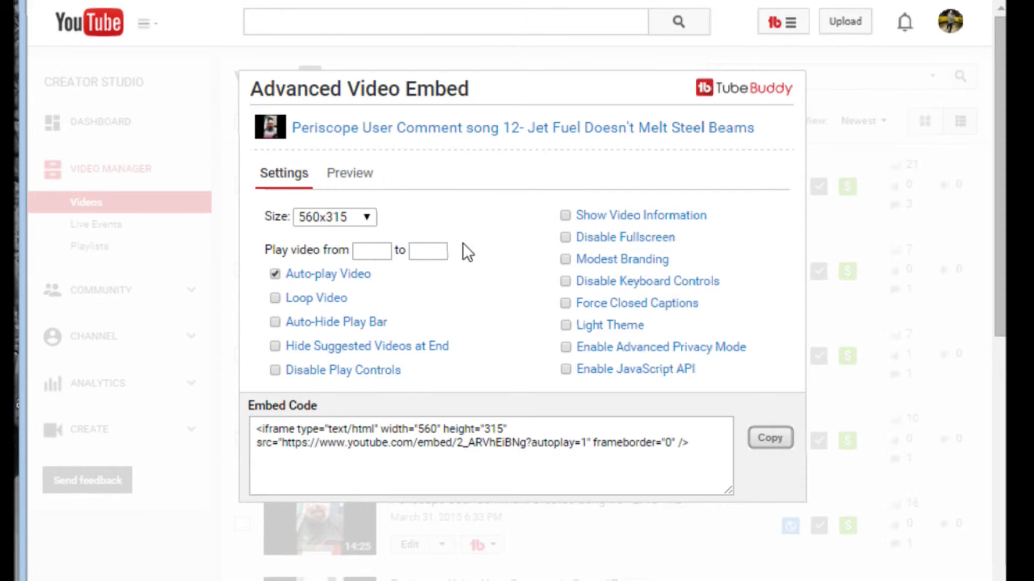
Step: Switch between Preview and Settings to test the autoplaying 560x315 player, pausing it once
left_click(345, 181)
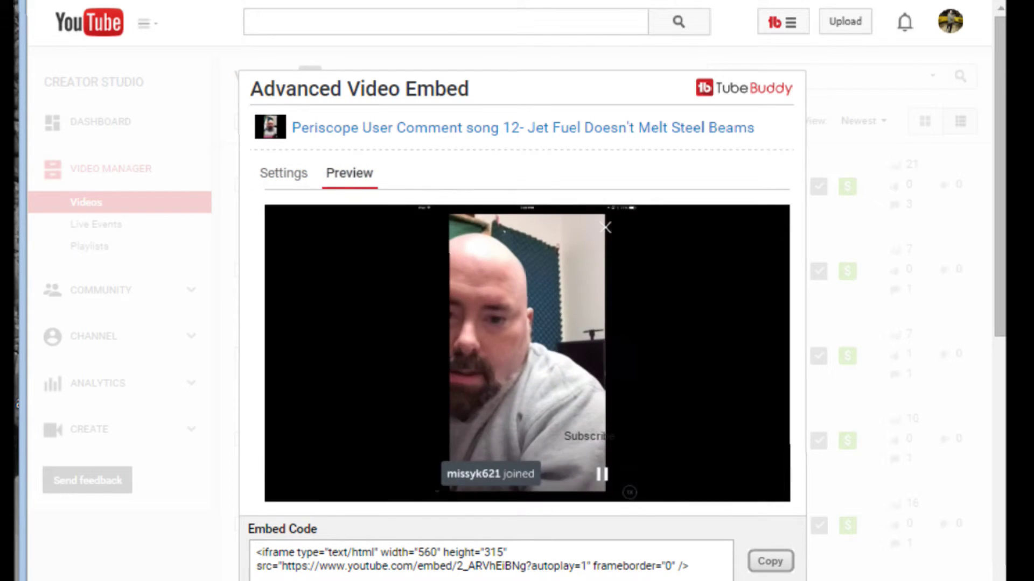
left_click(291, 491)
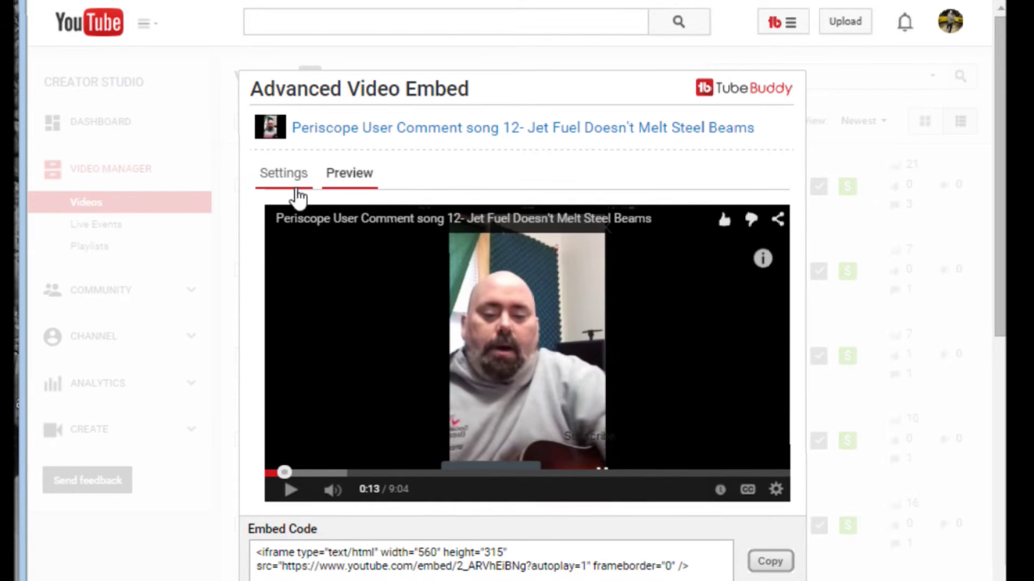
left_click(285, 176)
left_click(350, 177)
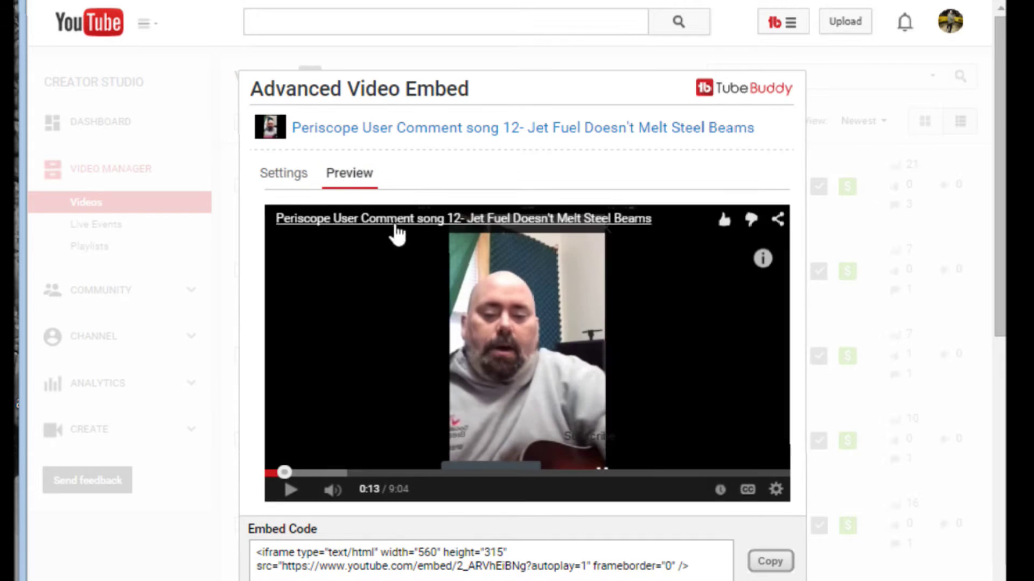
left_click(291, 172)
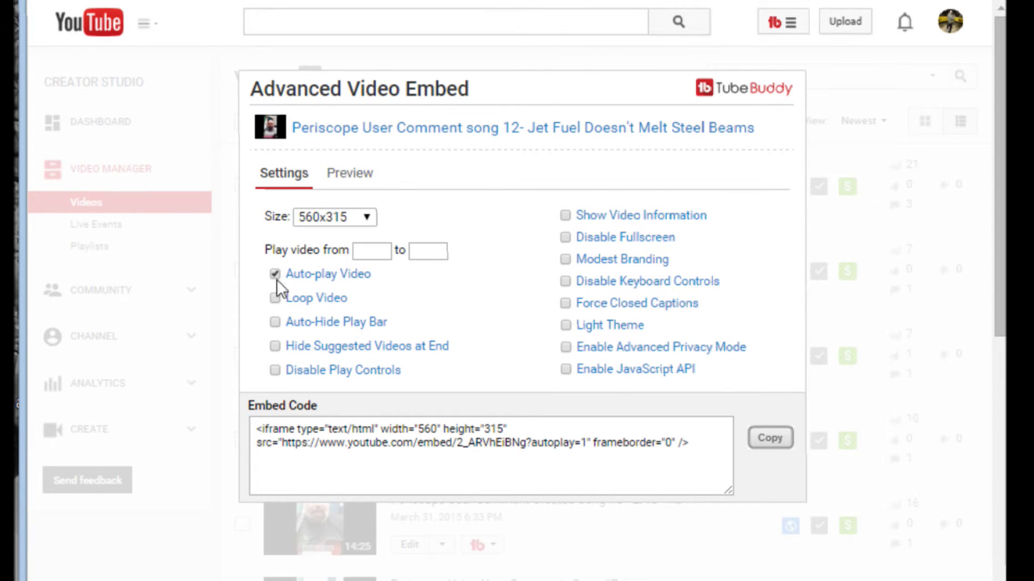
left_click(360, 186)
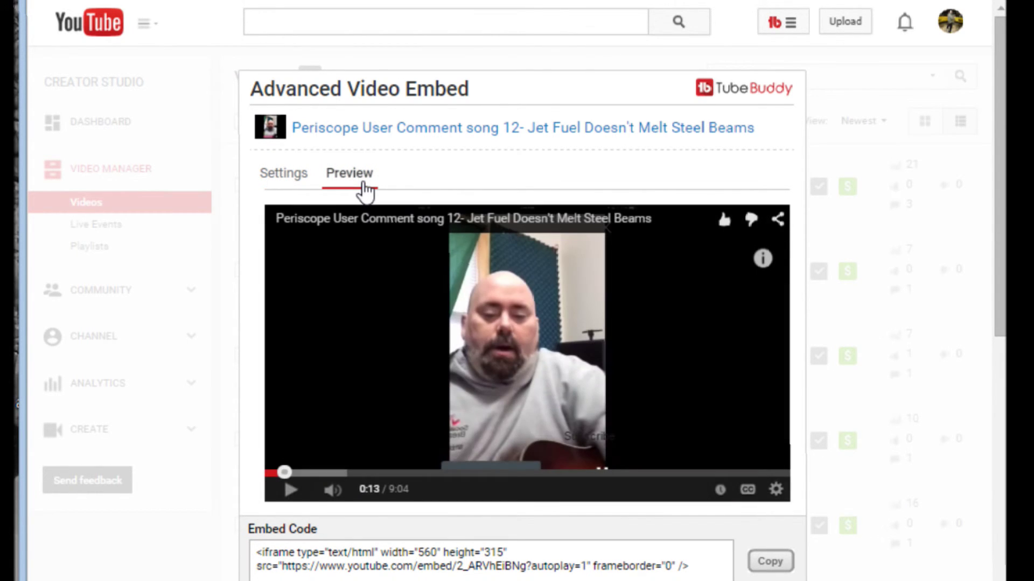
left_click(294, 185)
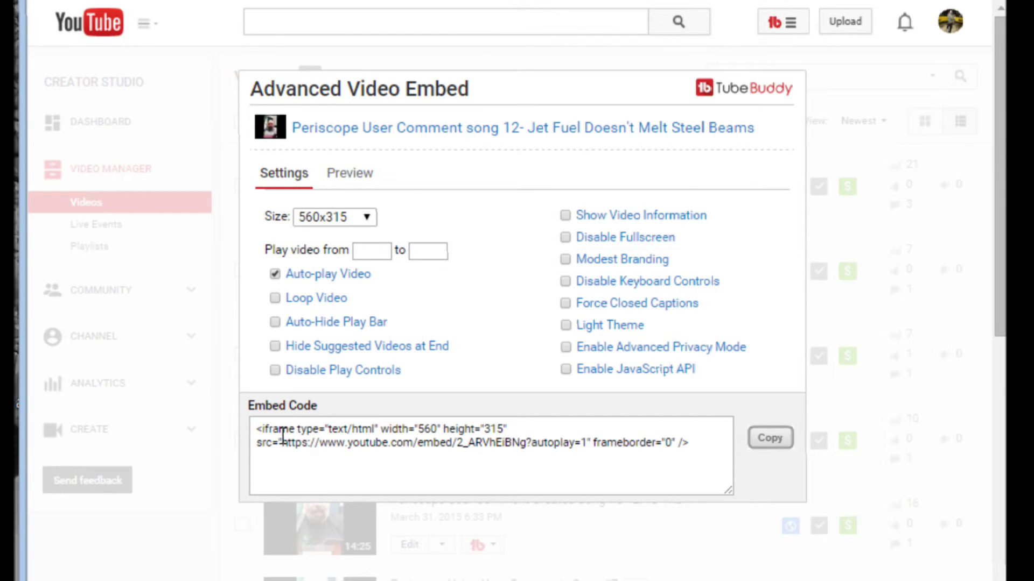
Step: Append </iframe> to the end of the embed code and copy it
left_click(696, 442)
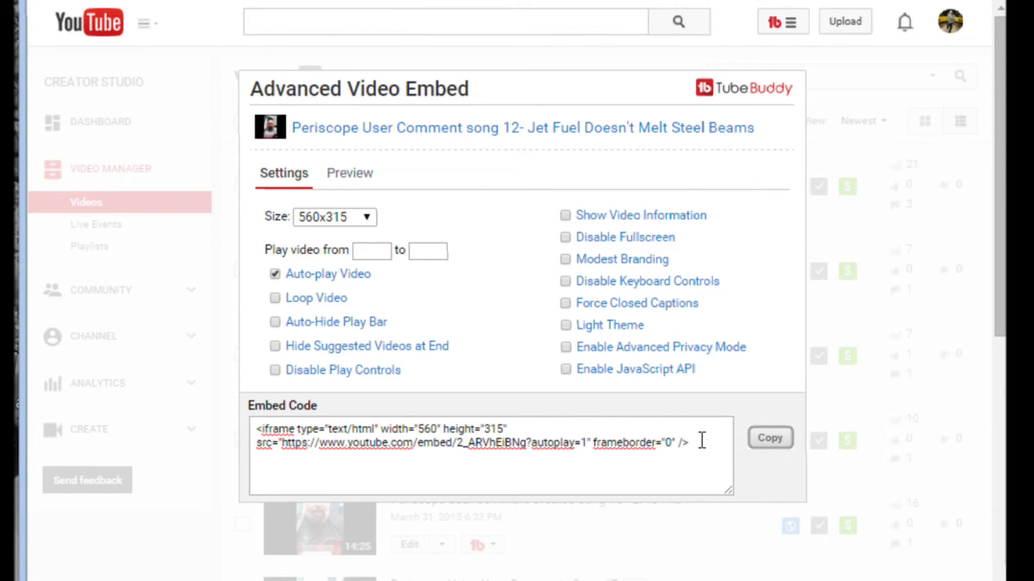
type("<")
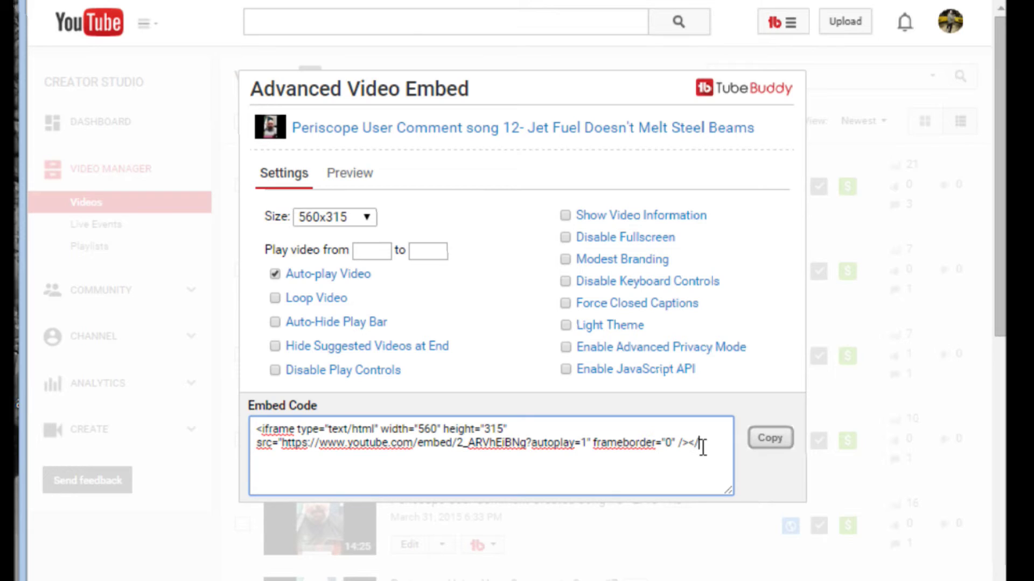
type("/iframe>")
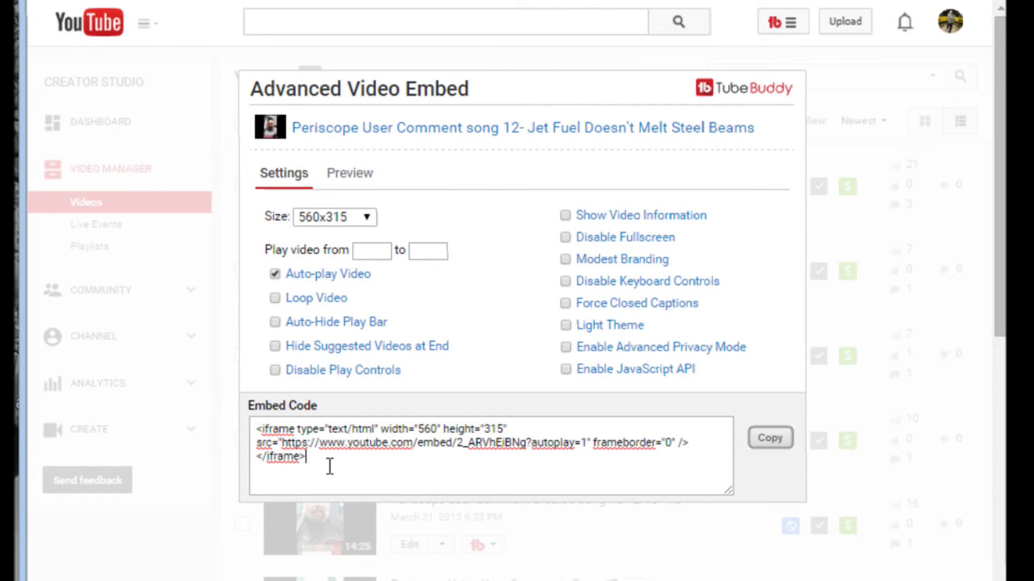
left_click(770, 439)
Step: Paste the embed code into a new Notepad, add </iframe>, then close without saving
key("Return")
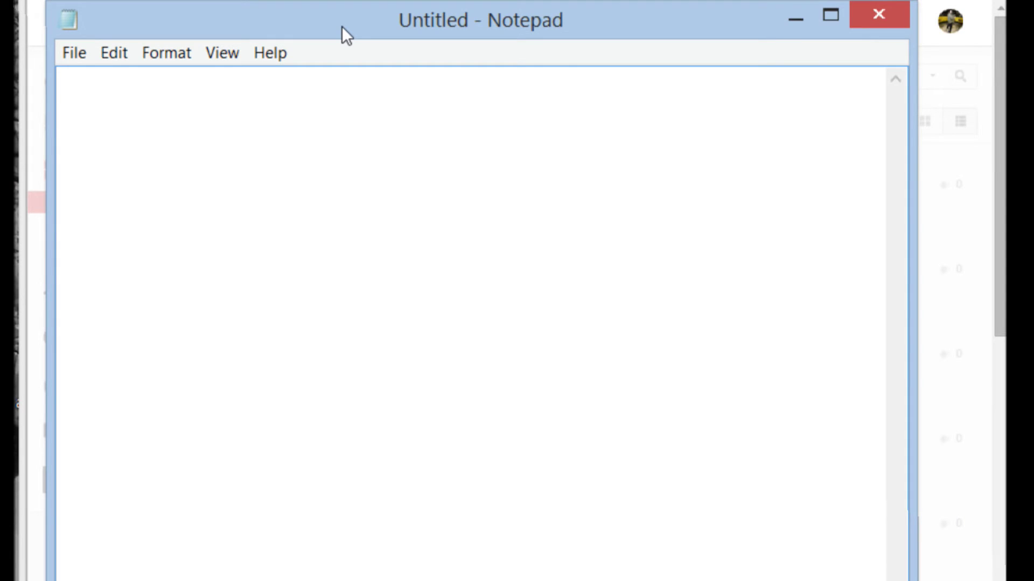
key("ctrl+v")
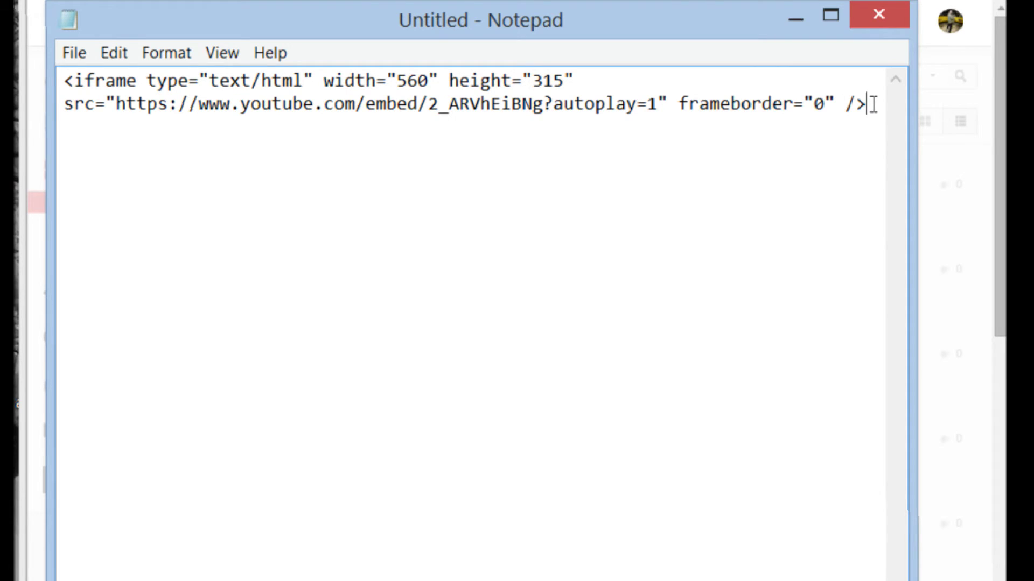
type("</ifr")
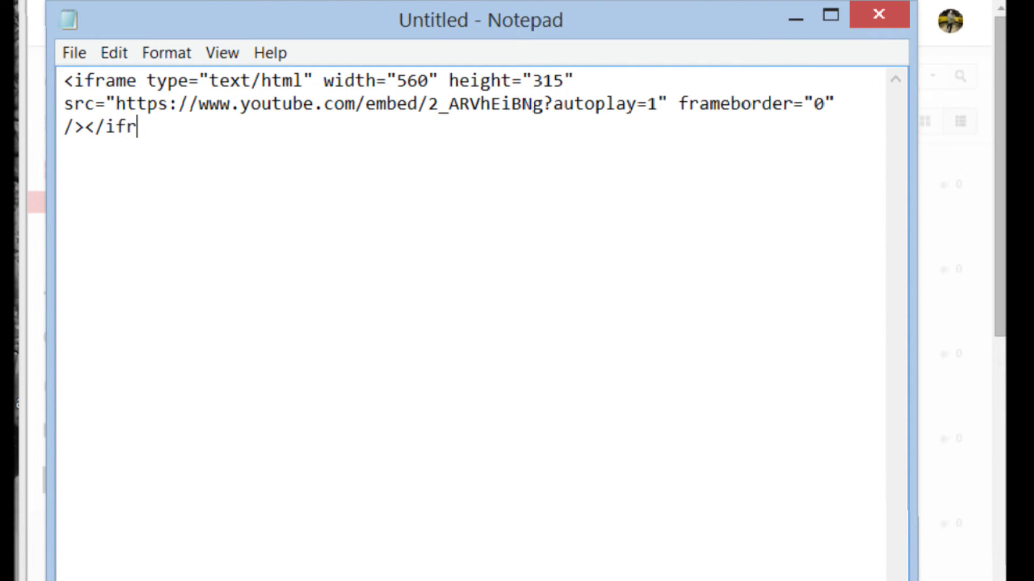
type("ame>")
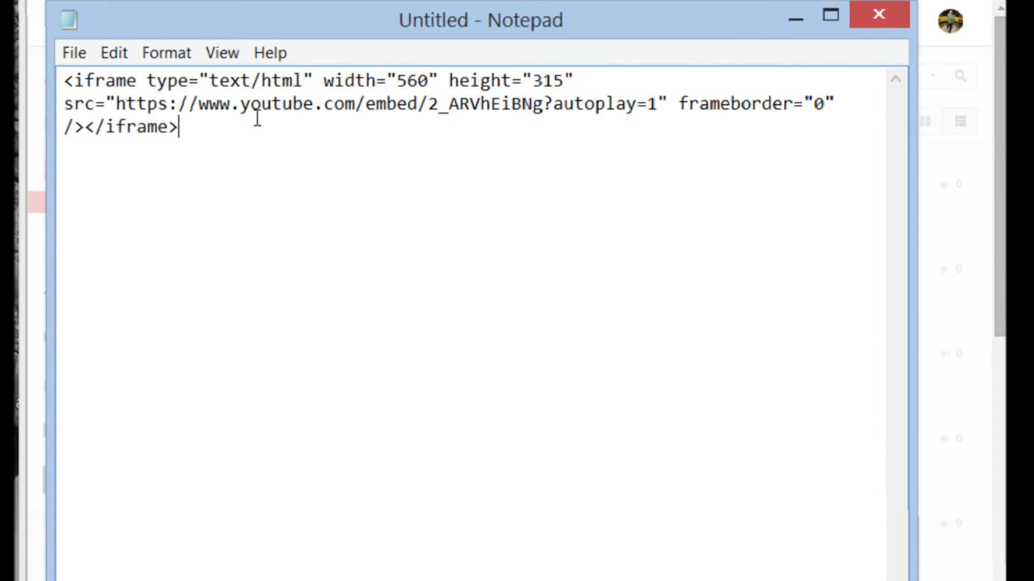
left_click(872, 12)
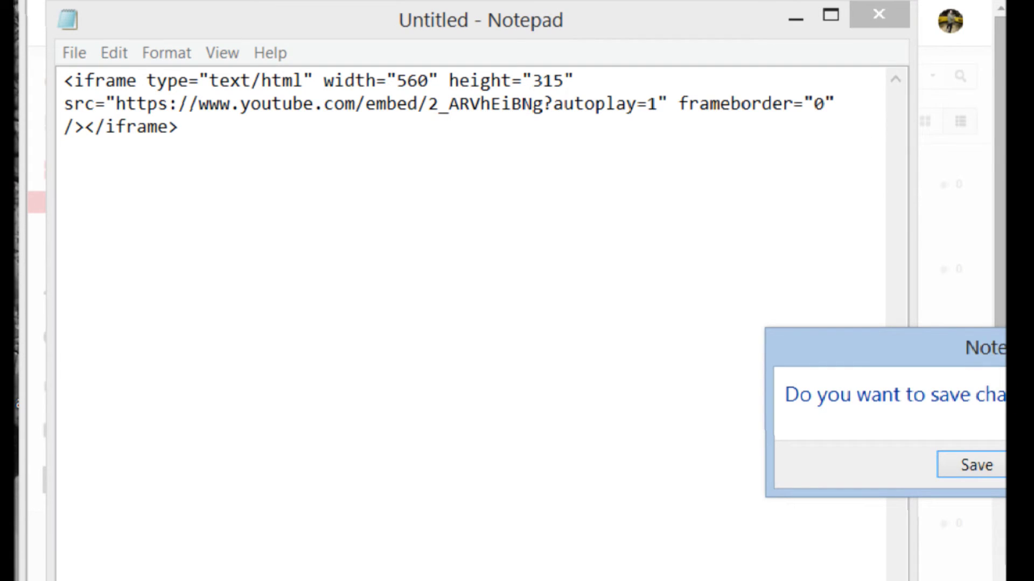
key("n")
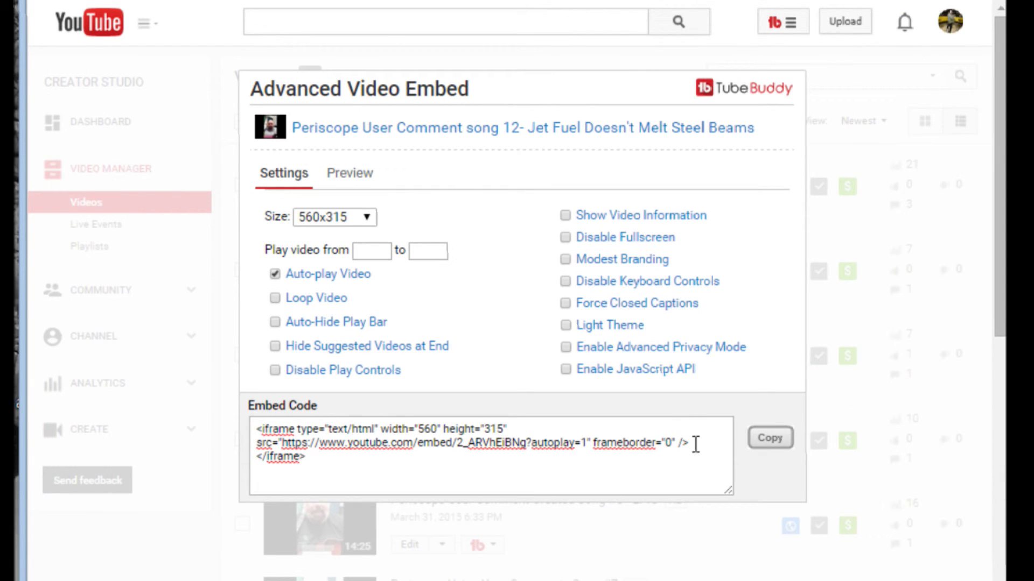
Step: Copy the embed code once more and close the Advanced Video Embed dialog
left_click(768, 454)
key("Escape")
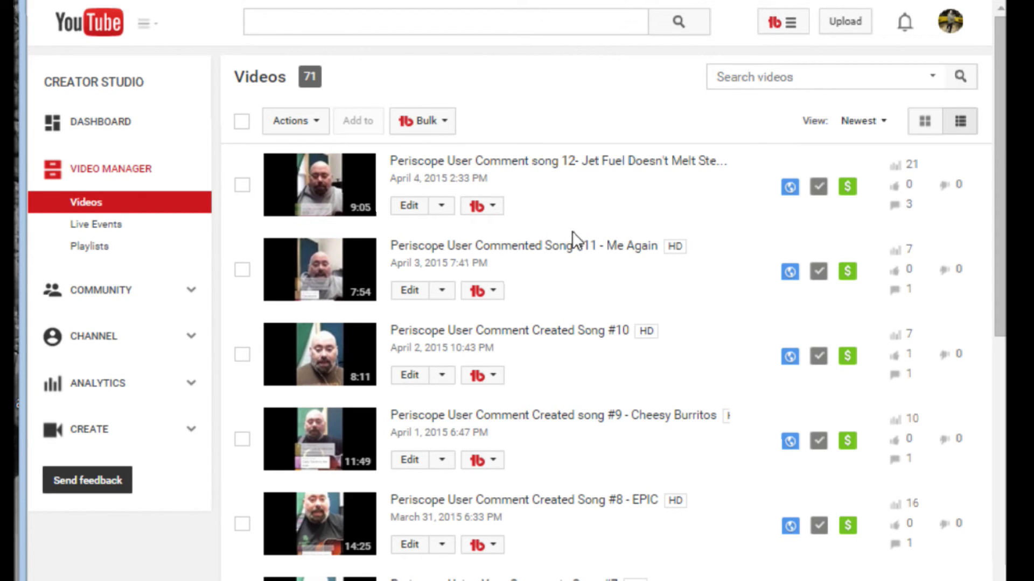
left_click(490, 206)
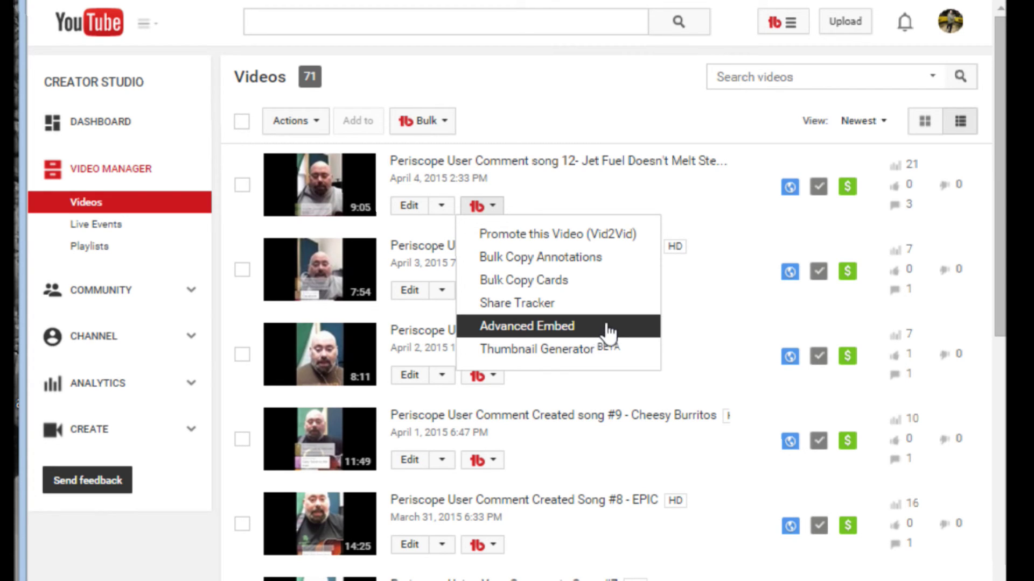
left_click(717, 318)
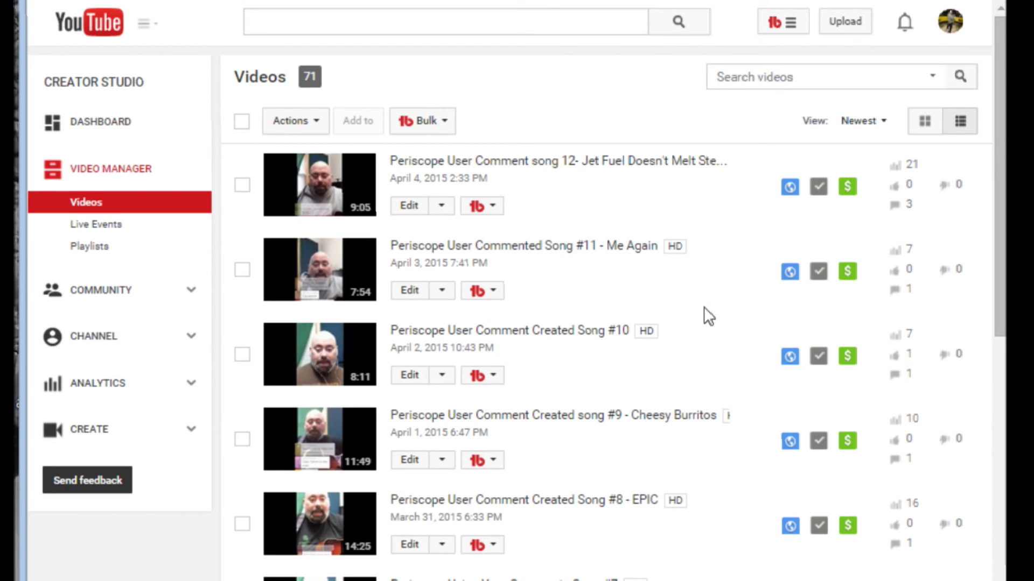
left_click(491, 206)
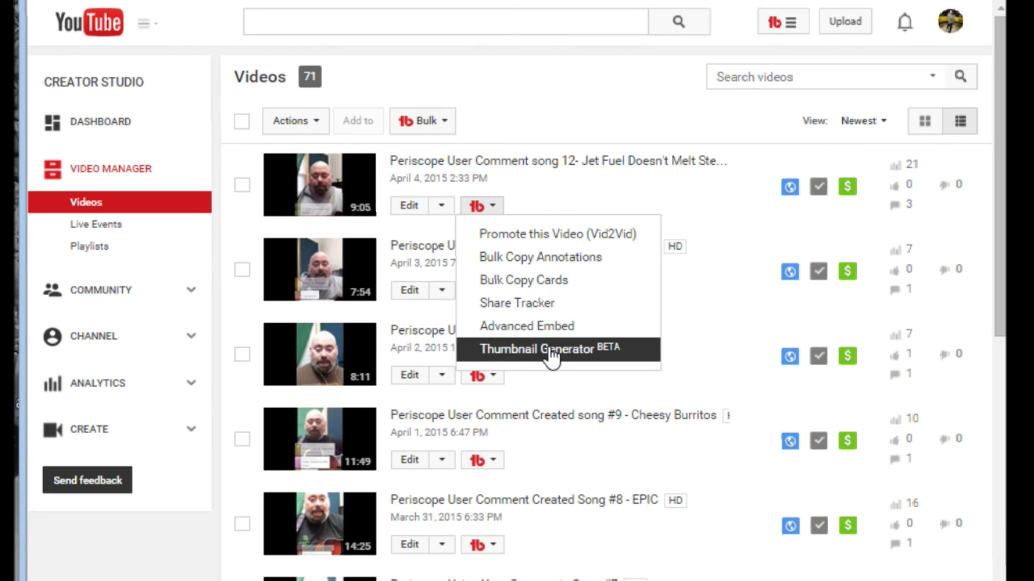
left_click(748, 306)
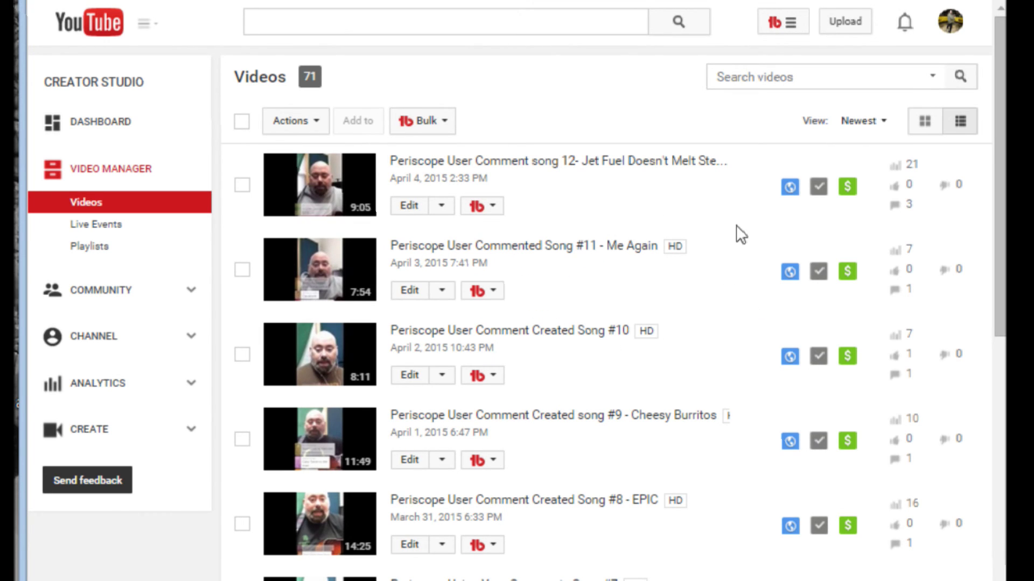
left_click(497, 207)
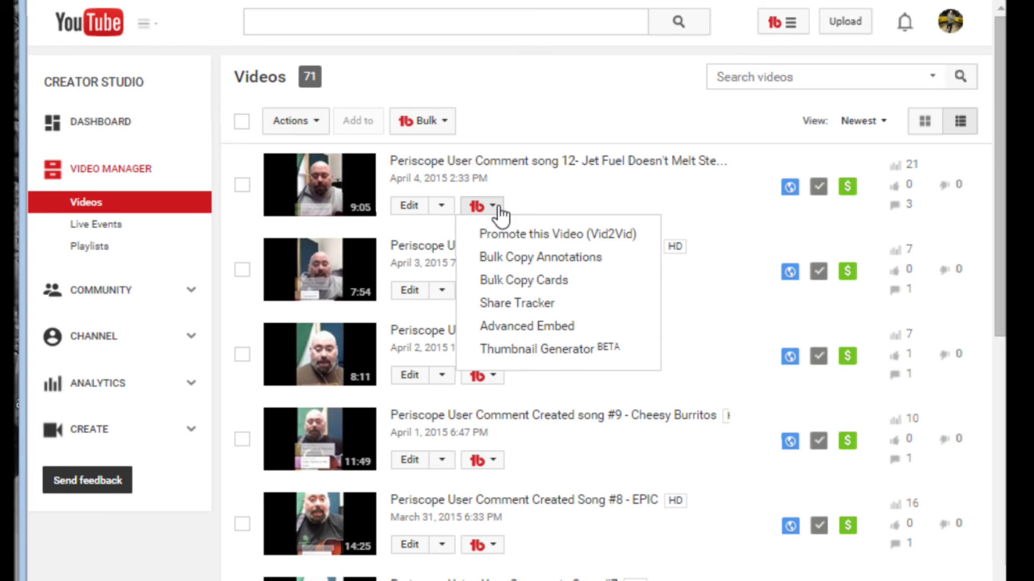
left_click(732, 303)
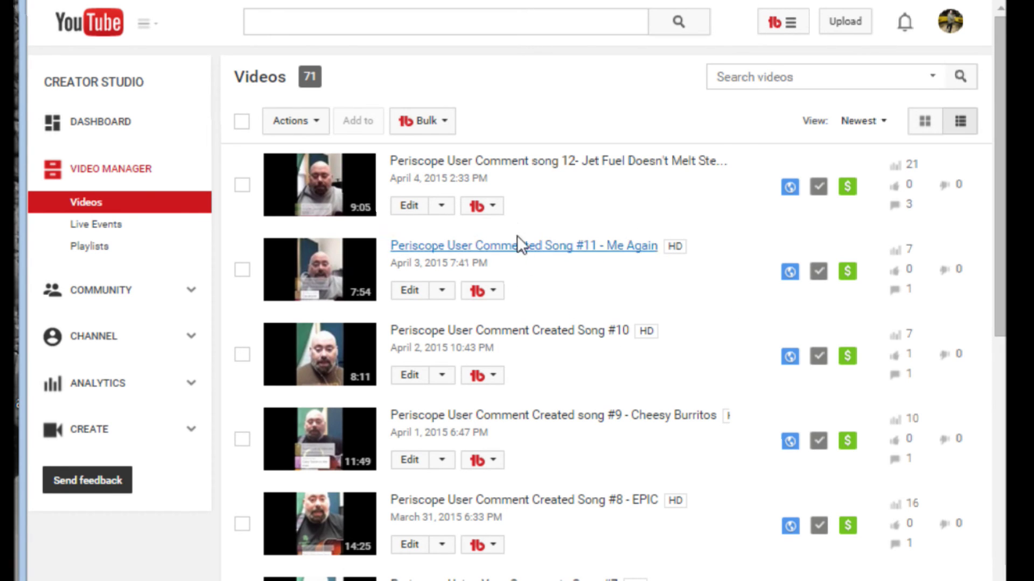